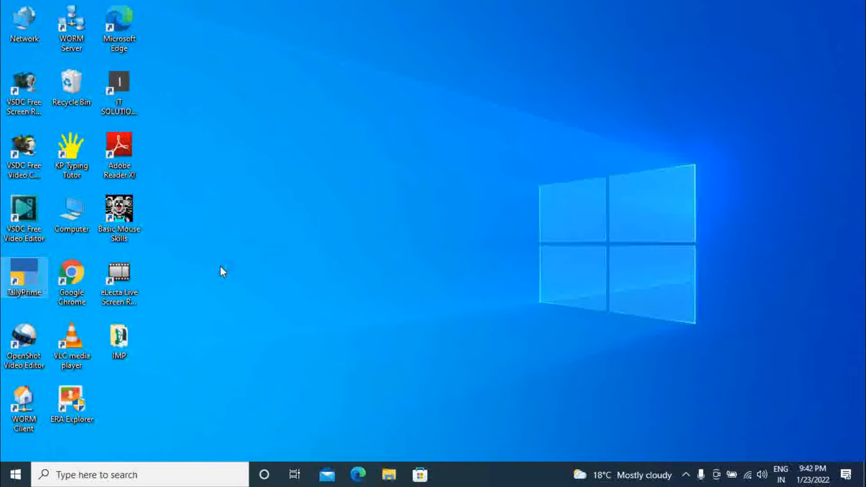
Launch TallyPrime from the desktop and continue in Educational Mode.
key(Return)
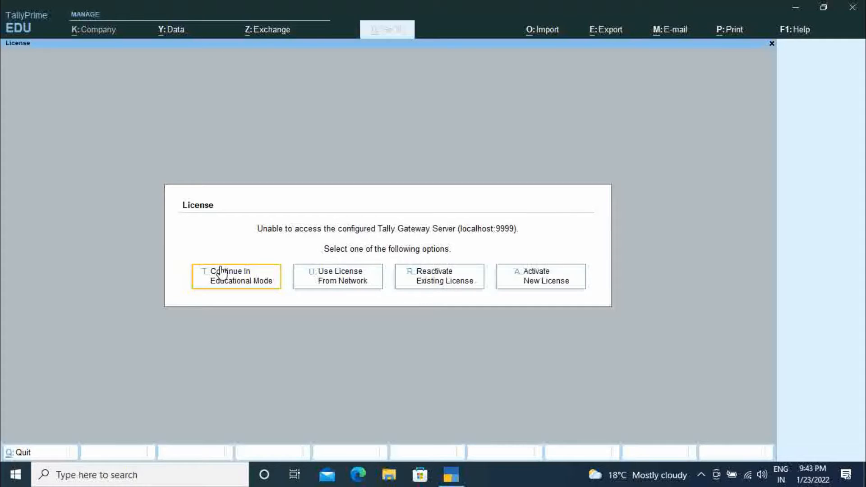
click(249, 284)
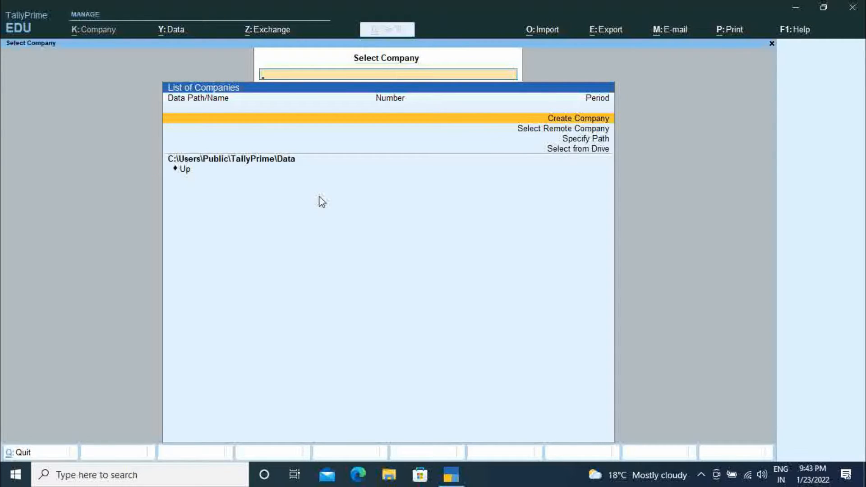
Browse the drives for a company data location and open the folder listed directly after ABC on D:\.
key(Down)
key(Down)
key(Down)
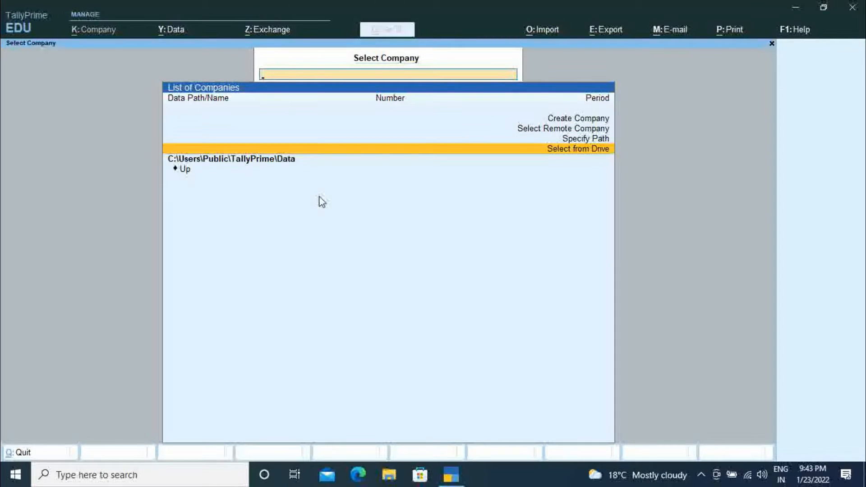
key(Return)
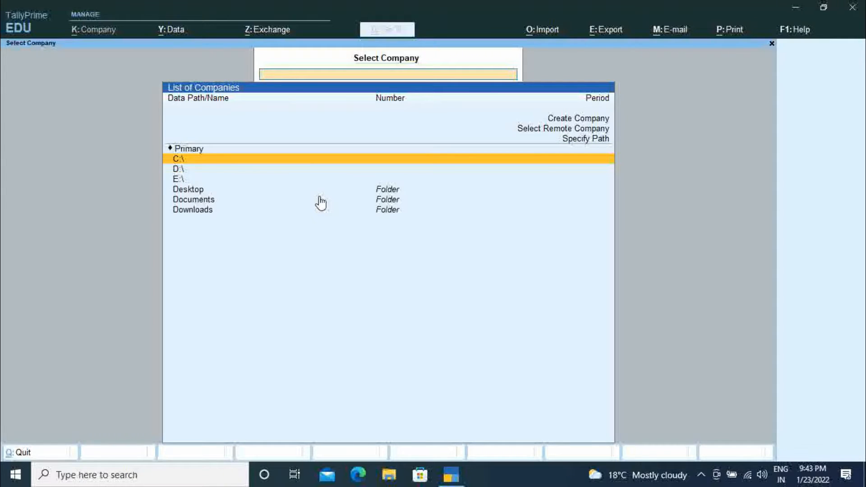
key(Down)
key(Return)
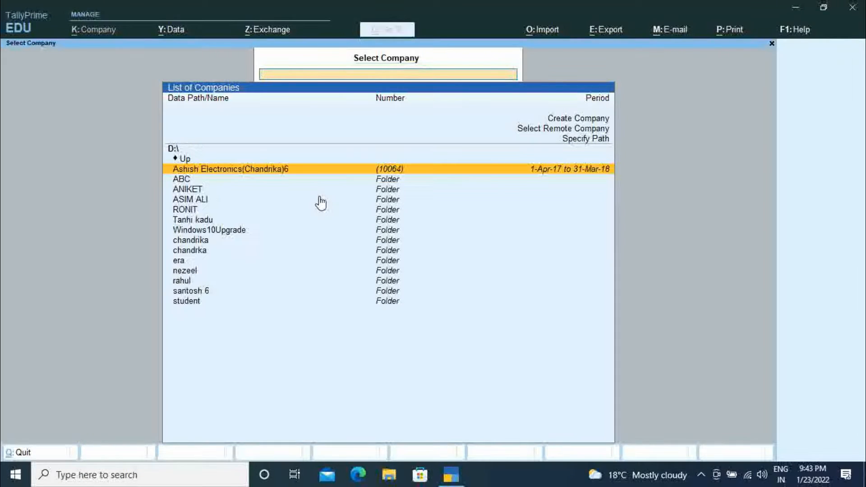
key(Down)
key(Down)
key(Return)
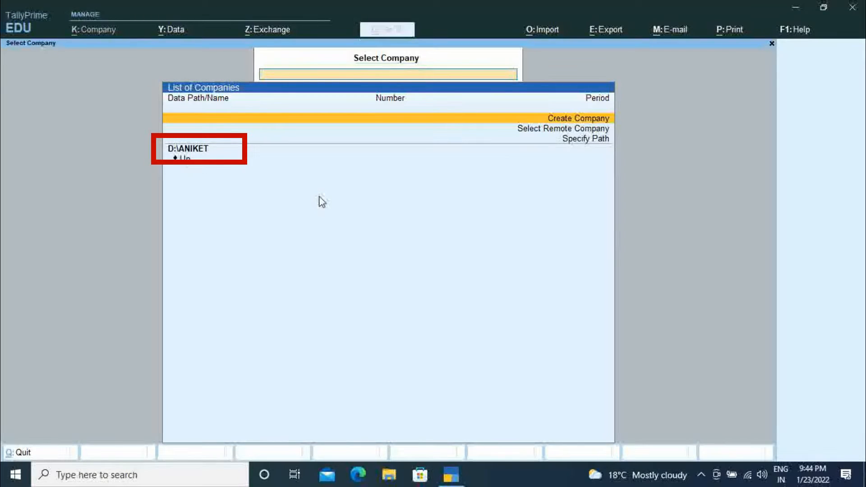
Specify C:\Users\Public\TallyPrime\Data as the company data path.
key(Down)
key(Down)
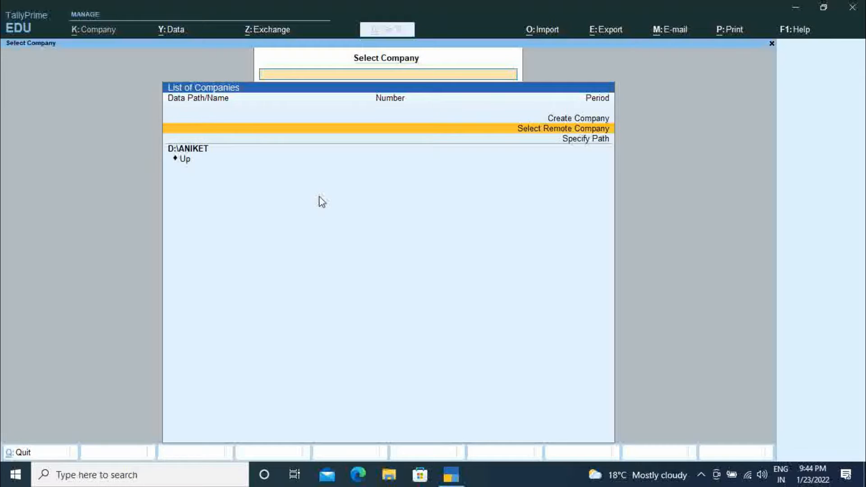
key(Return)
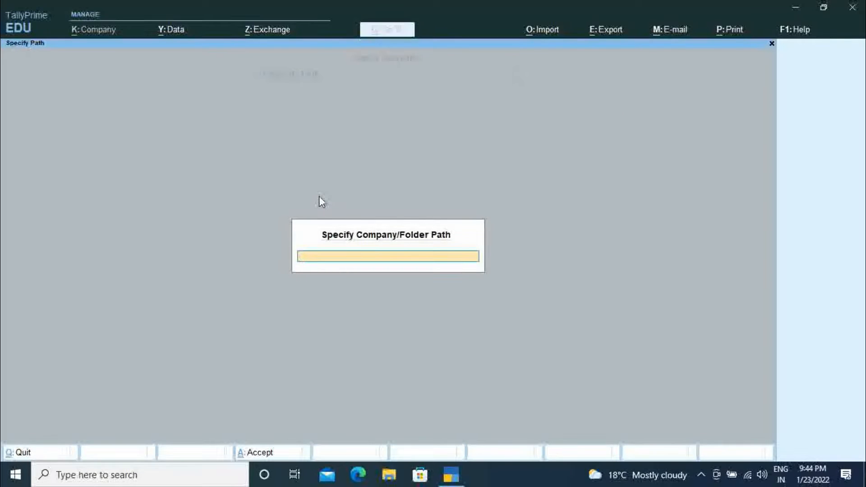
text(C:\Users\Publi)
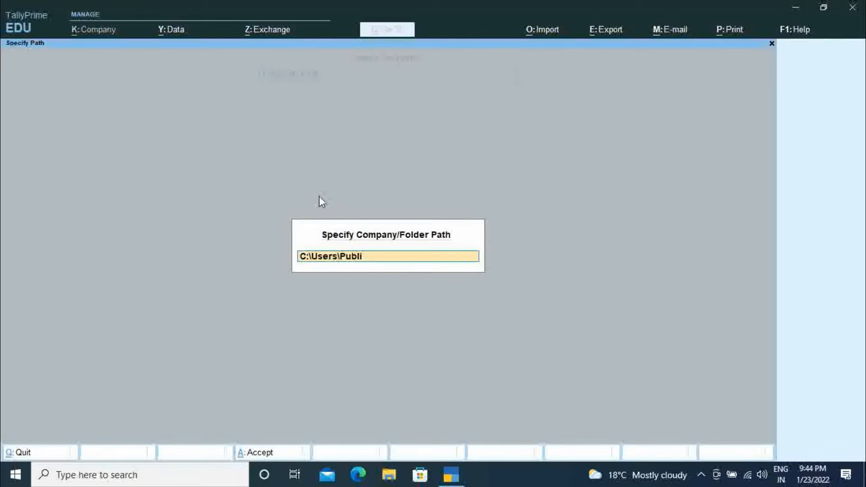
text(c\TallyPrime\Data)
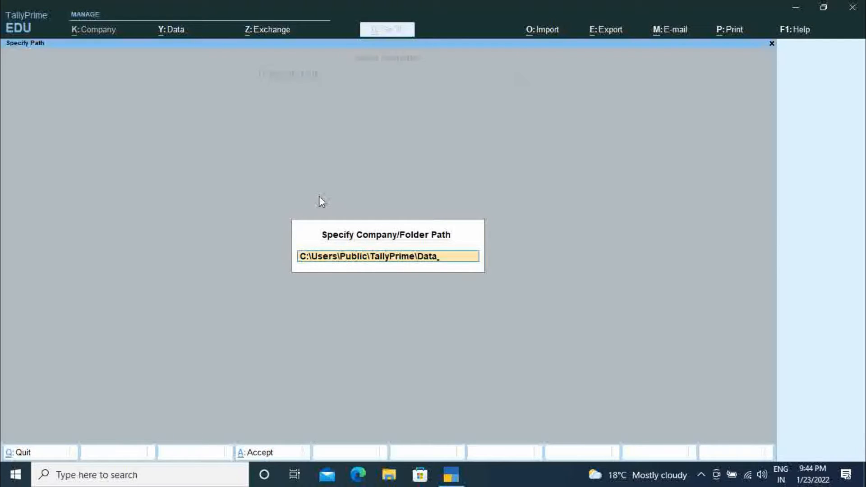
key(Return)
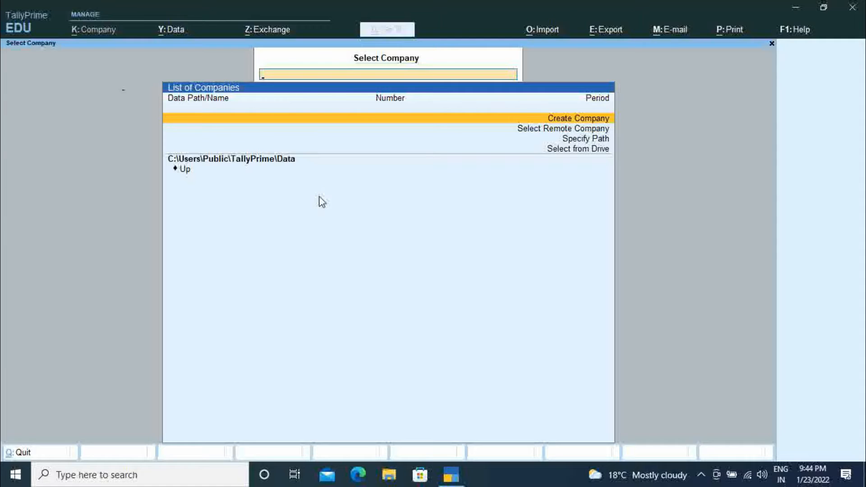
Start creating a company named Bharat Electronics, keep the same mailing name, and fill in the company's address.
key(Return)
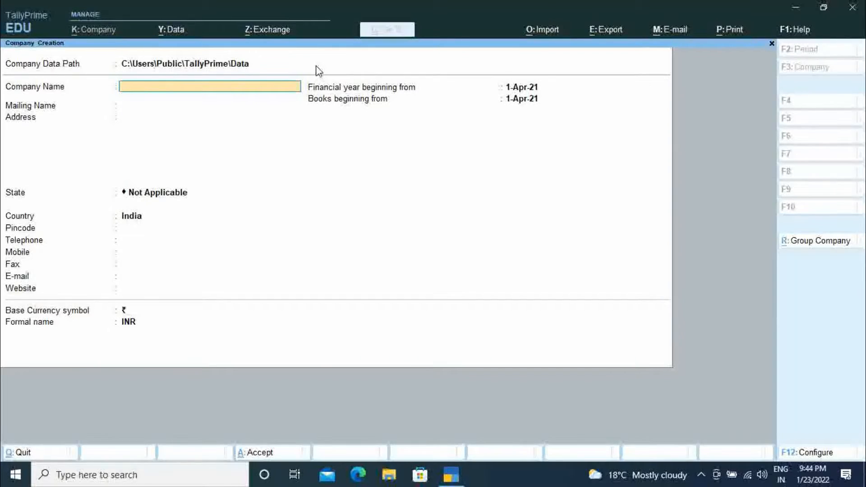
text(Bharat Electronics)
key(Return)
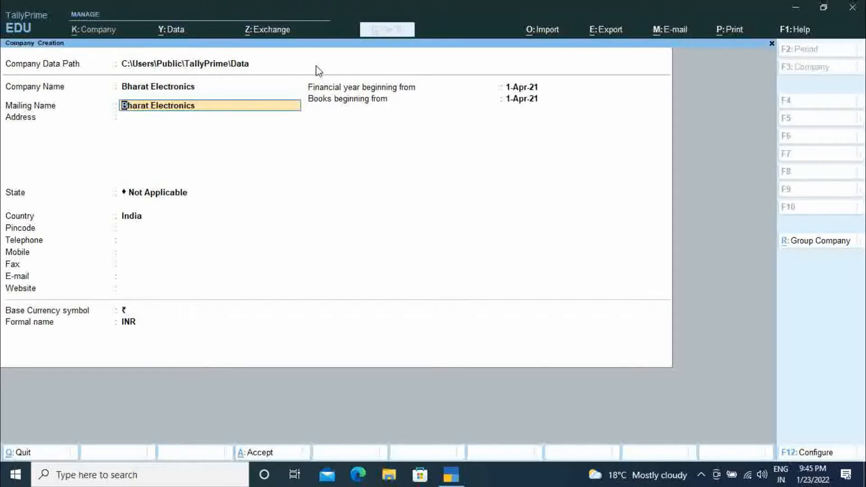
key(Return)
text(Talasari)
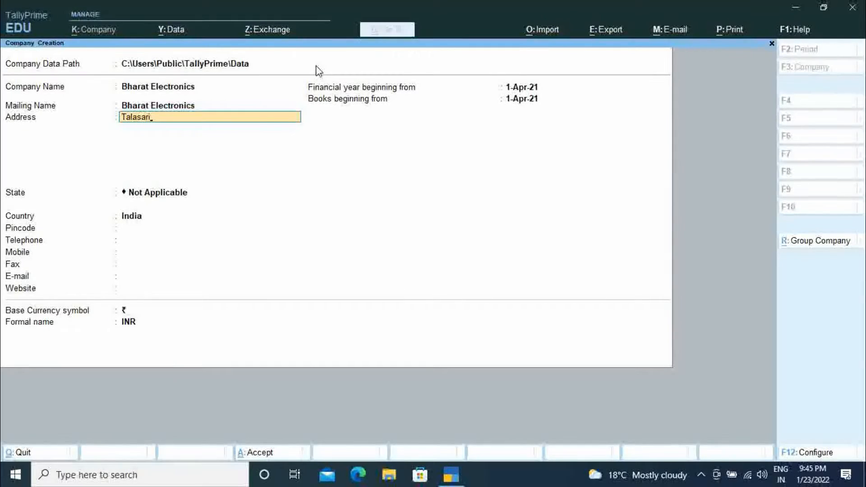
key(Return)
key(Return)
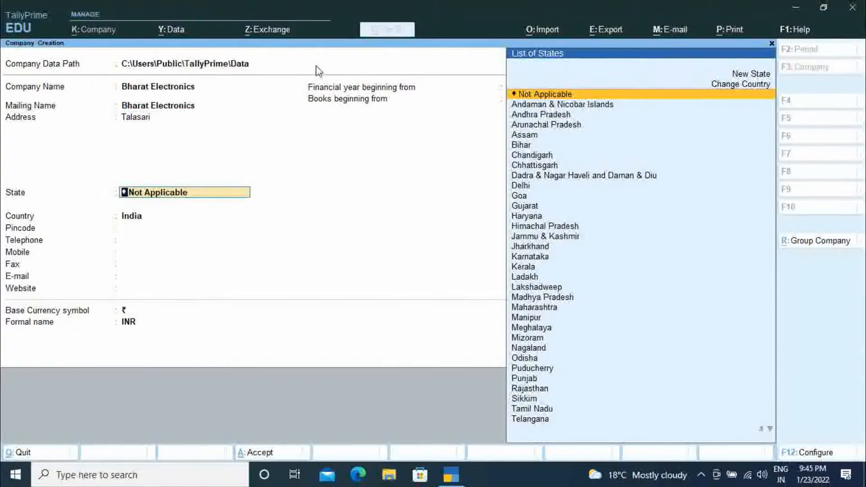
Set the state to Maharashtra and enter the postal pincode, leaving the telephone, mobile, fax, e-mail and website details blank.
text(Mag)
key(BackSpace)
text(ha)
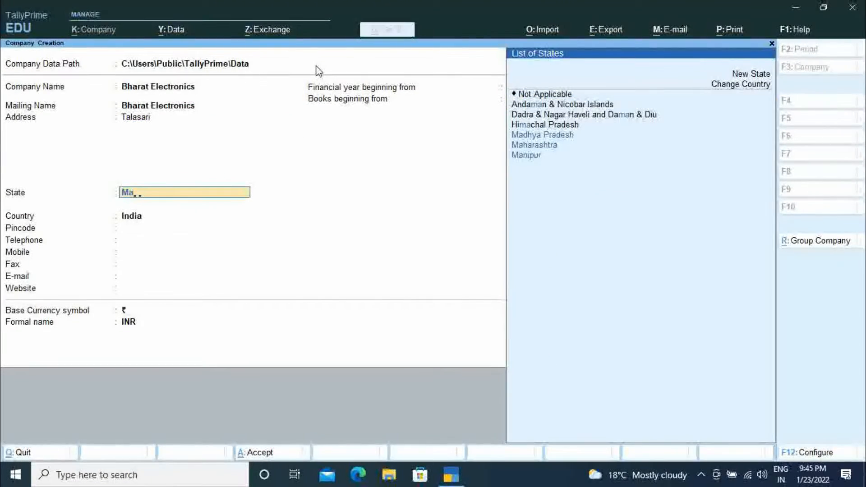
key(Return)
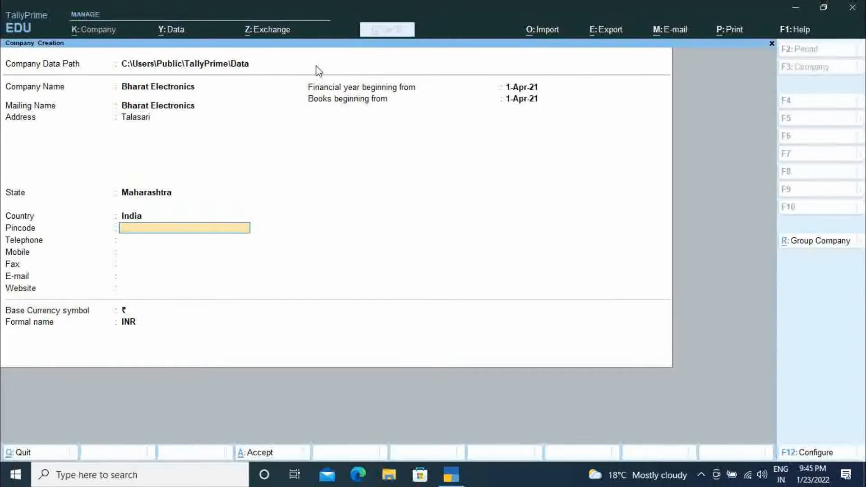
text(401606)
key(Return)
key(Return)
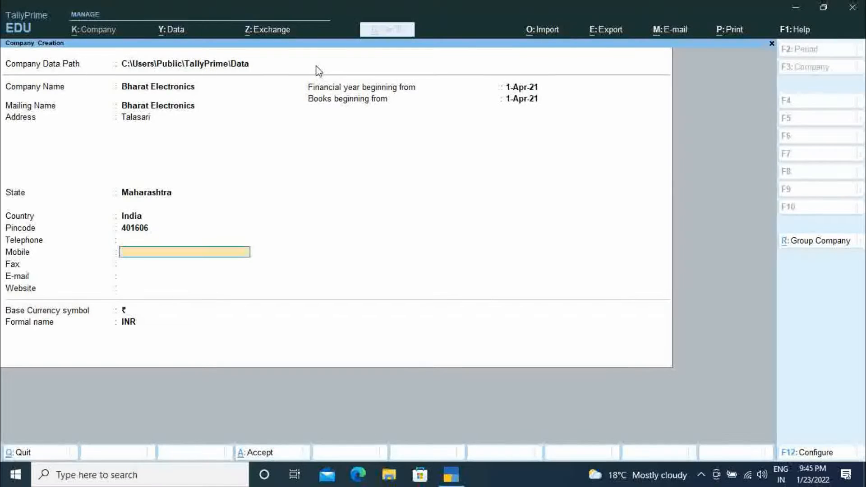
key(Return)
key(Return)
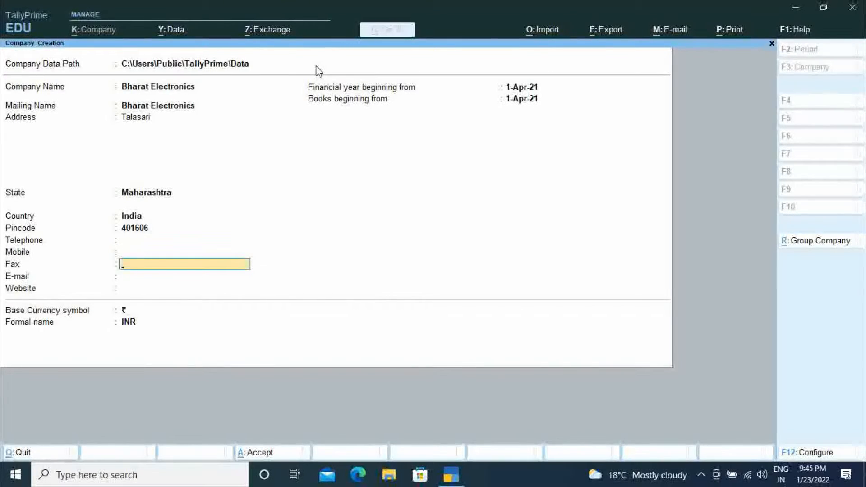
key(Return)
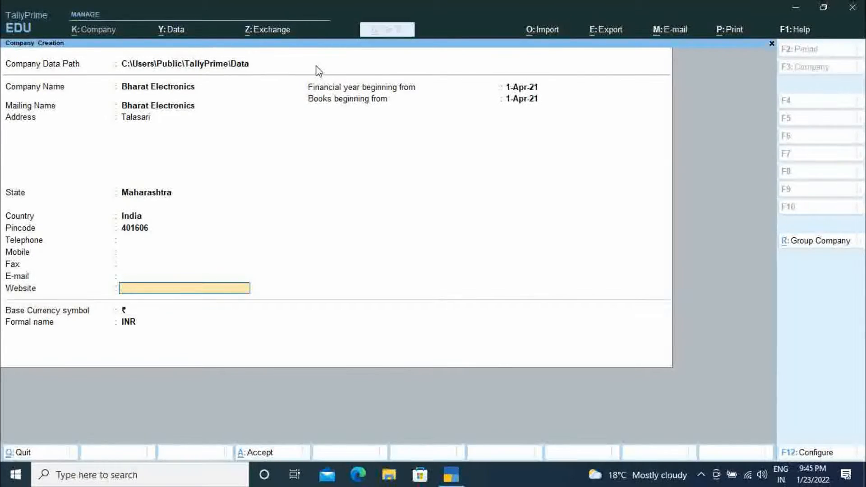
key(Return)
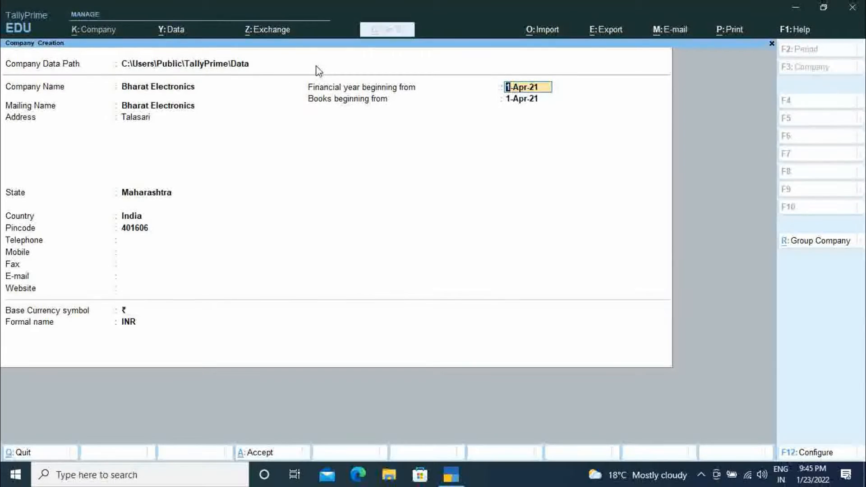
Keep the financial year beginning from 1-Apr-21 and set the books beginning date to 1-May-21.
key(Return)
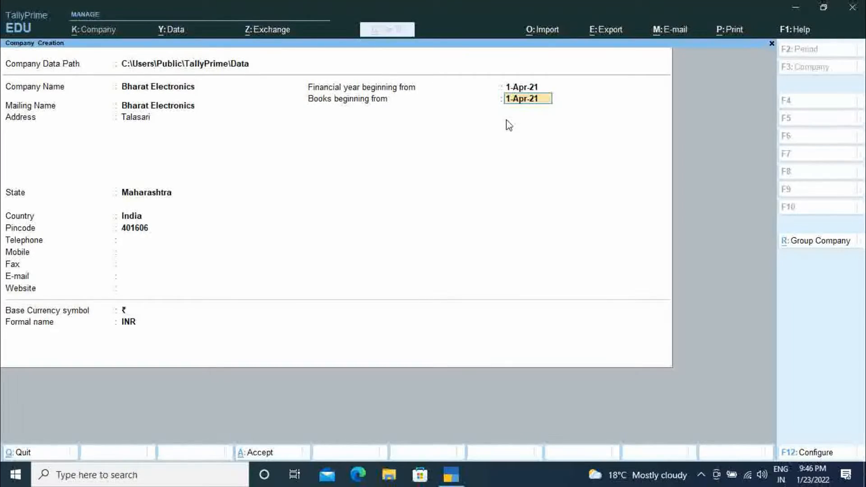
text(1-5-202)
key(Return)
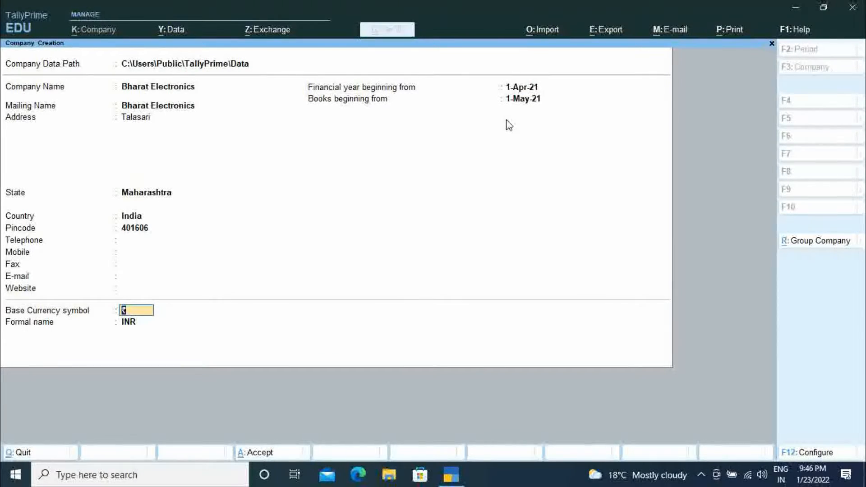
Keep ₹ and INR as the base currency, create the company, and accept its default features.
key(Return)
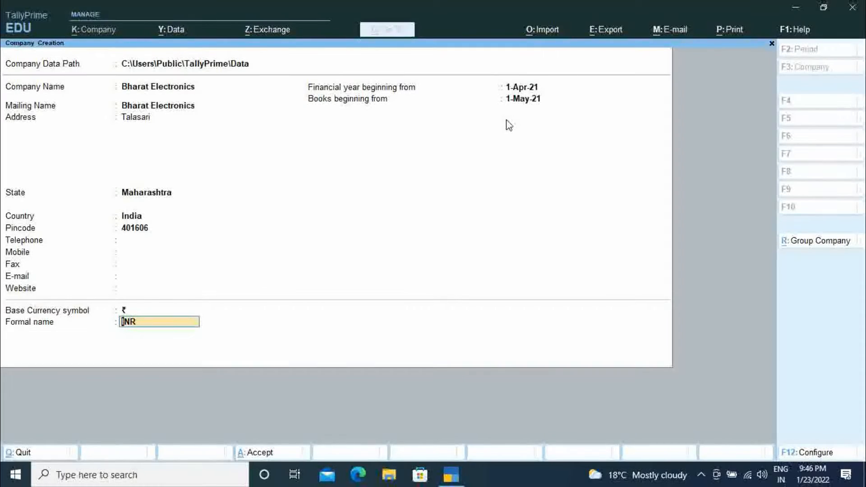
key(Return)
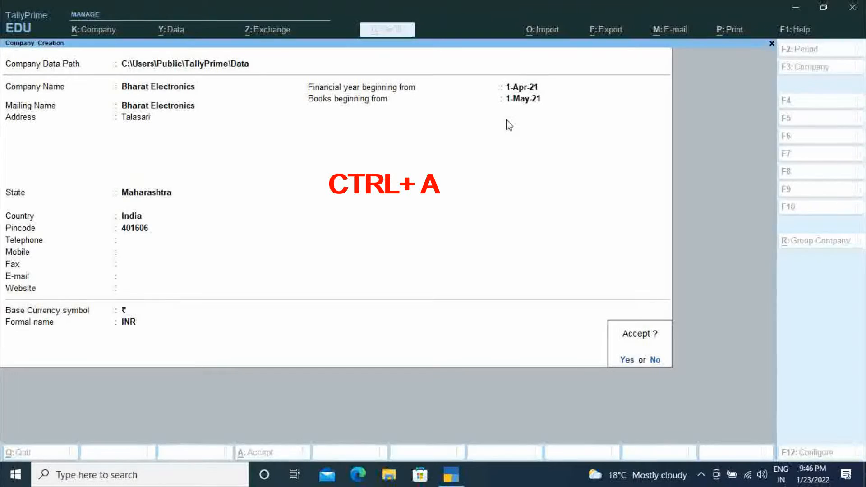
key(ctrl+a)
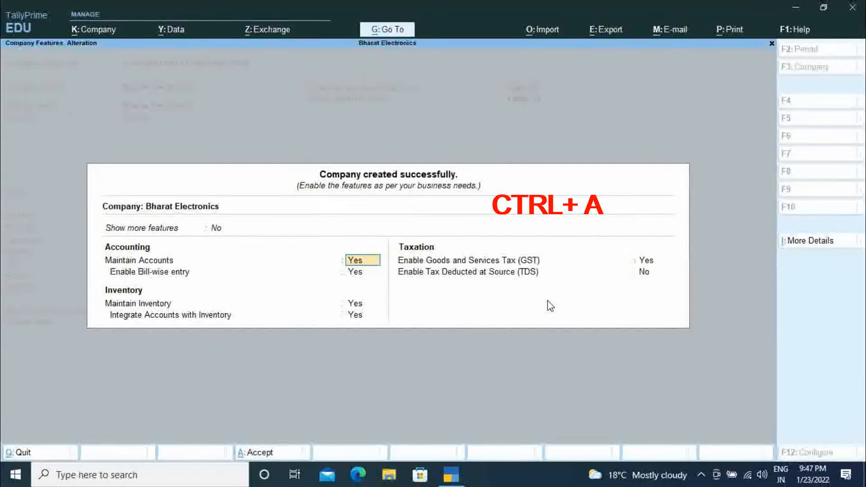
key(ctrl+a)
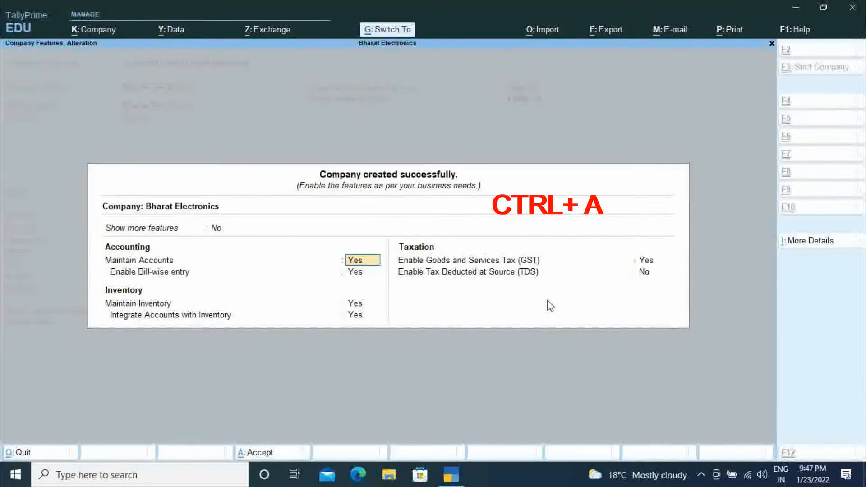
key(ctrl+a)
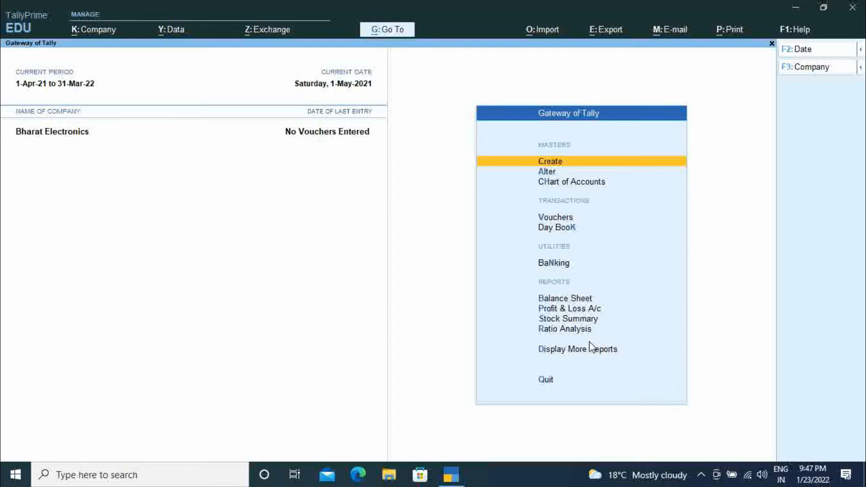
Quit TallyPrime from the Gateway of Tally and confirm the exit.
key(Escape)
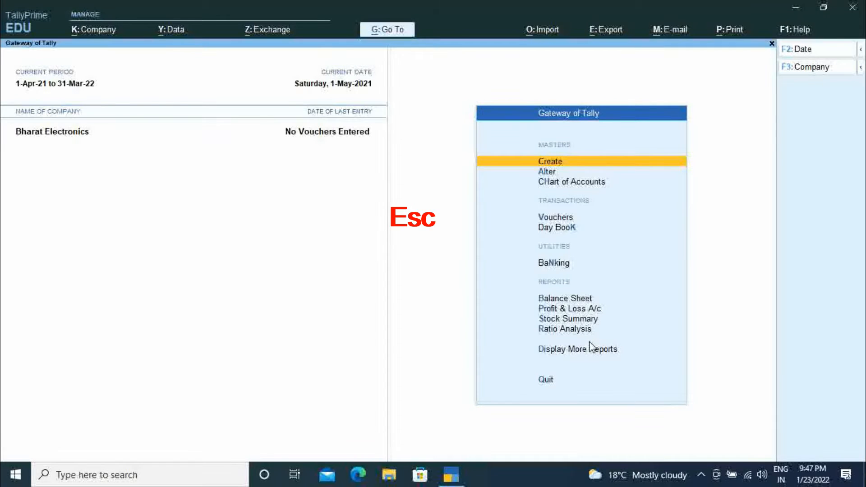
key(Escape)
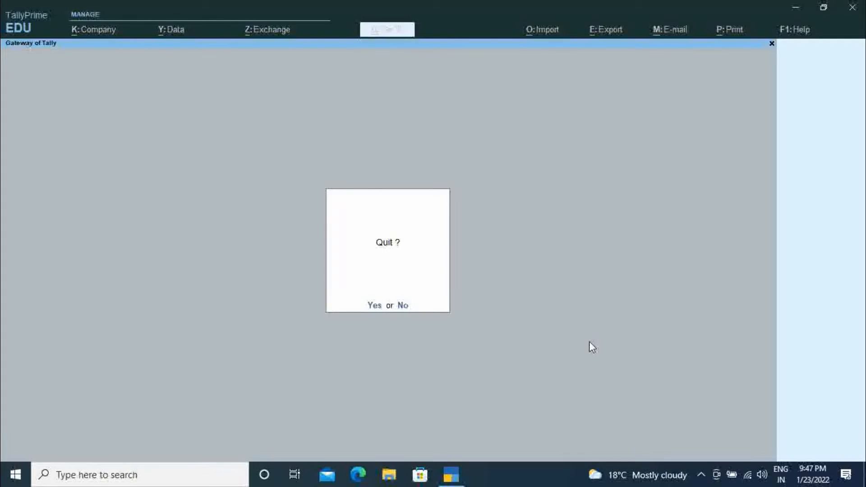
key(Return)
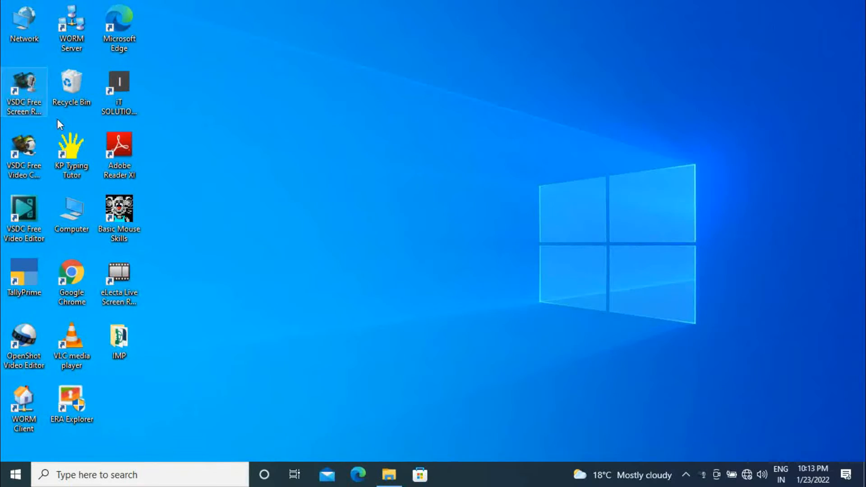
Relaunch TallyPrime from the desktop and enter it in Educational Mode.
click(25, 277)
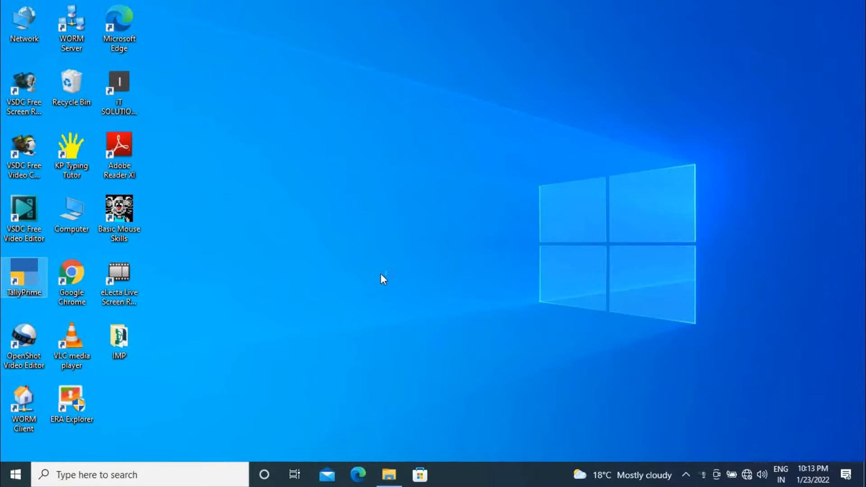
key(Return)
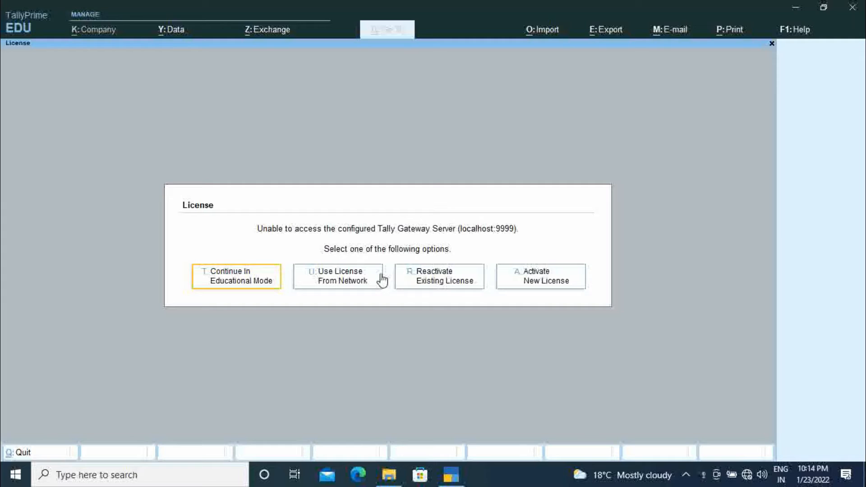
click(238, 280)
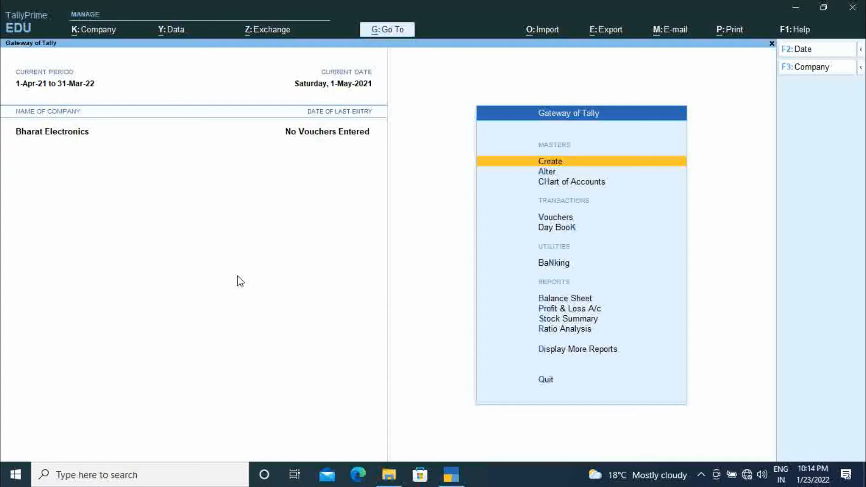
Turn off loading companies on startup in the startup settings and accept the change.
click(785, 31)
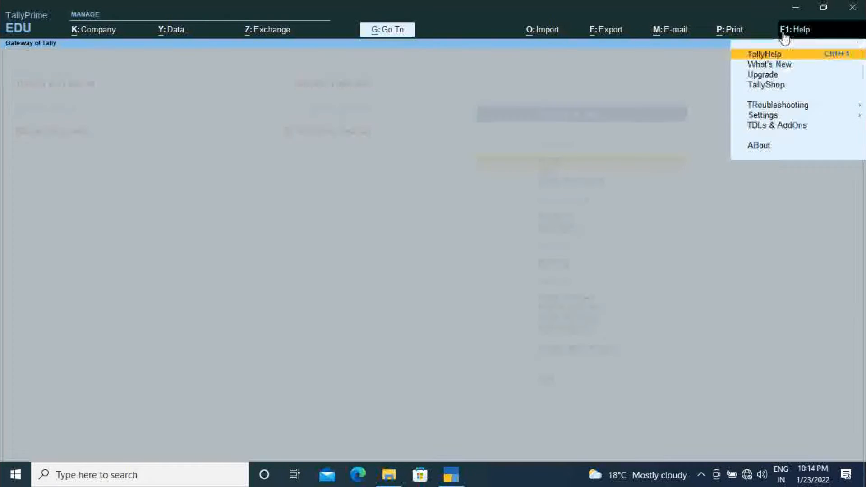
click(764, 116)
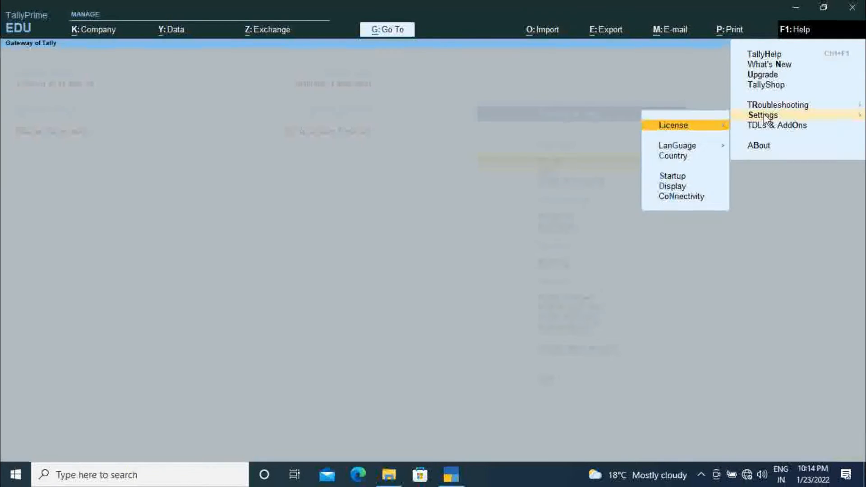
click(674, 177)
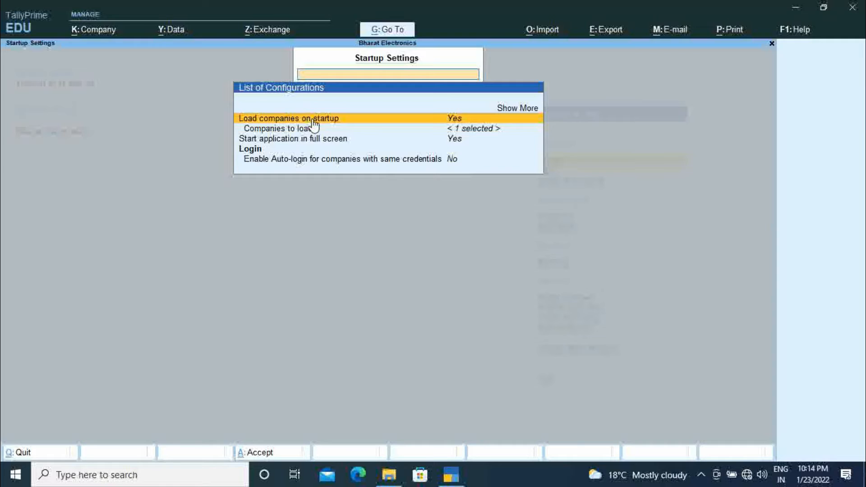
click(452, 120)
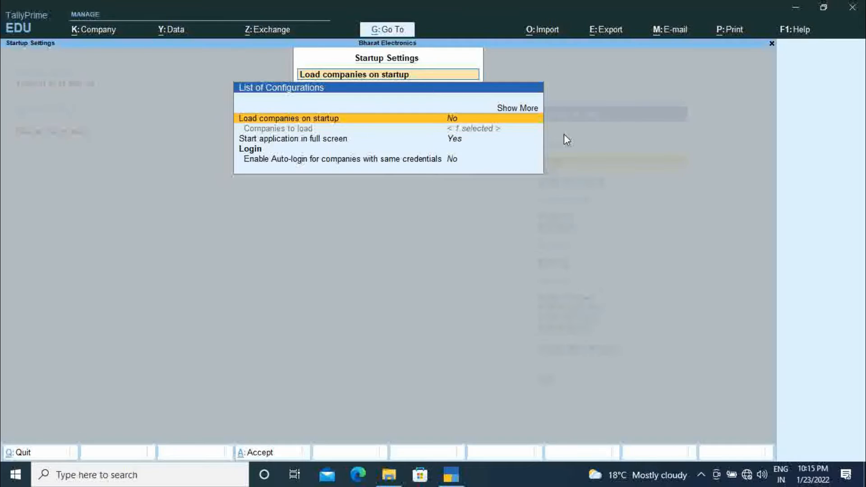
key(ctrl+a)
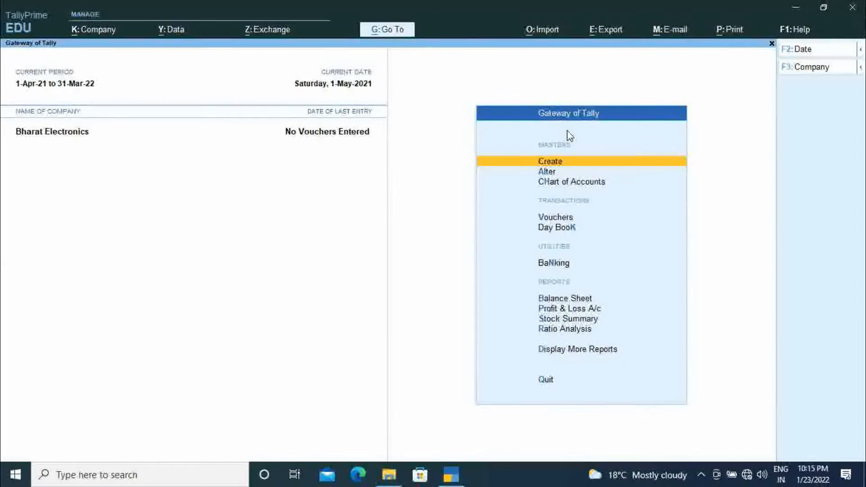
Open the Bharat Electronics company for alteration.
click(90, 30)
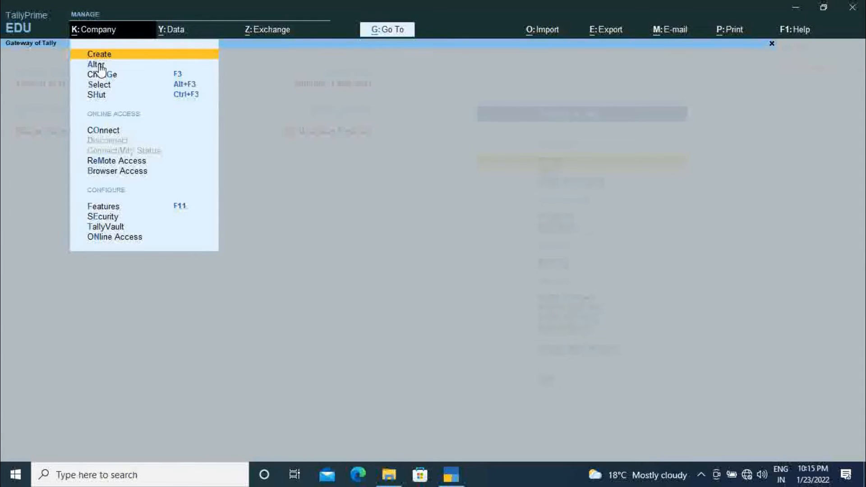
click(305, 166)
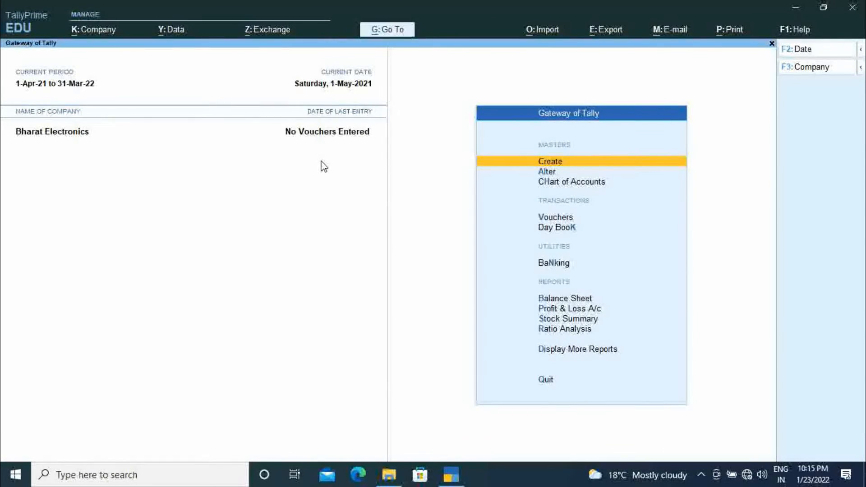
key(F3)
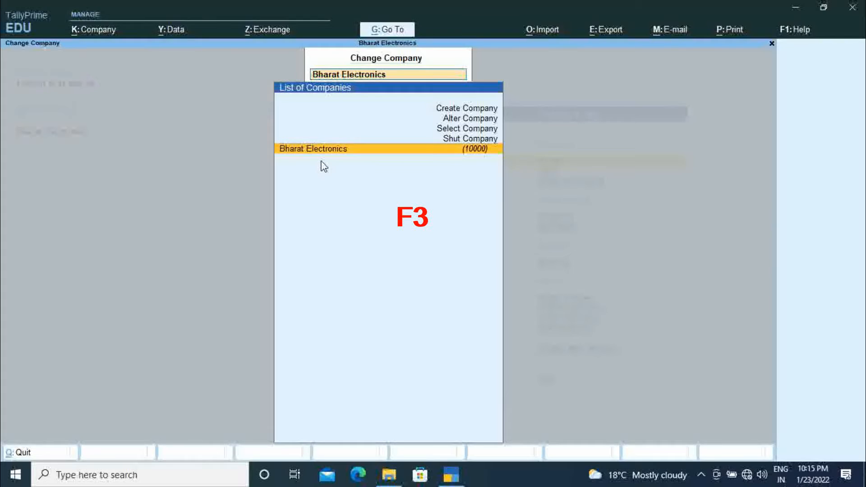
key(Up)
key(Up)
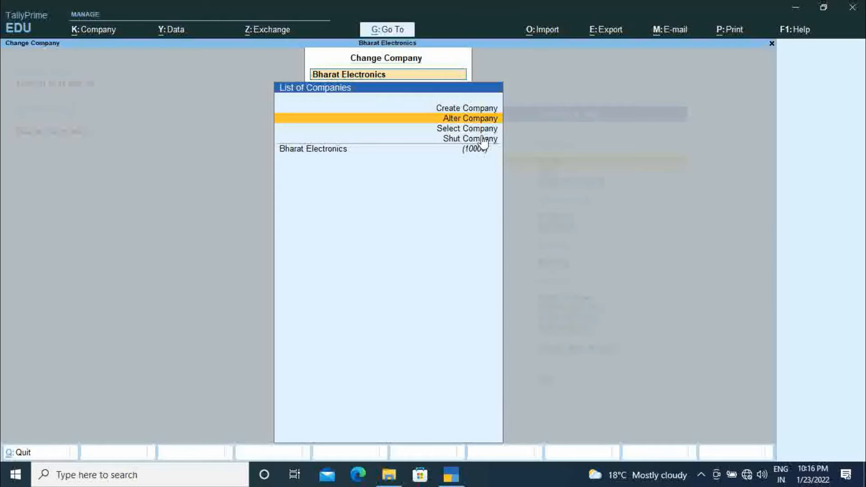
key(Return)
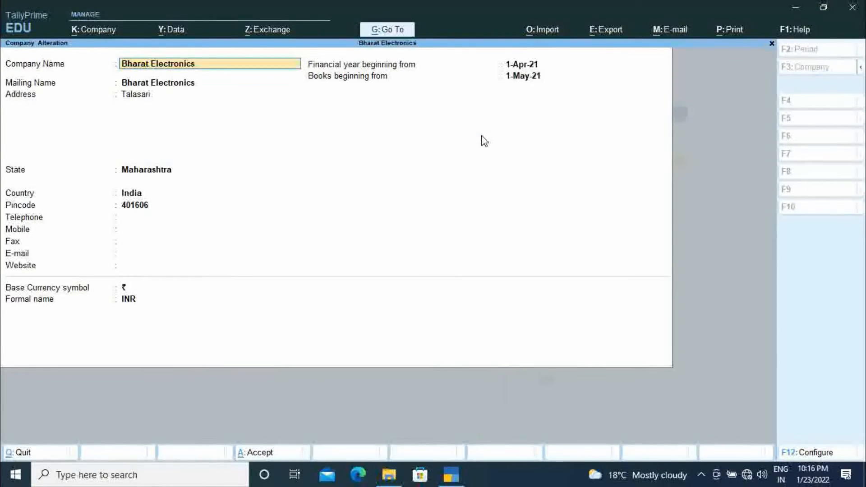
Add "Dist. Palghar" as the second line of the company's address, below Talasari.
key(Return)
key(Return)
key(Return)
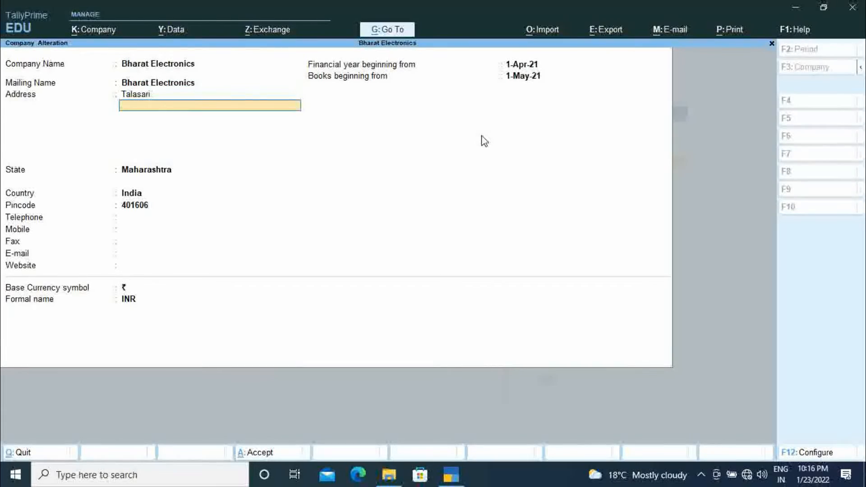
text(Dist. Pl)
text(ghar)
key(BackSpace)
key(BackSpace)
key(BackSpace)
key(BackSpace)
key(BackSpace)
text(alghar)
key(Return)
key(Return)
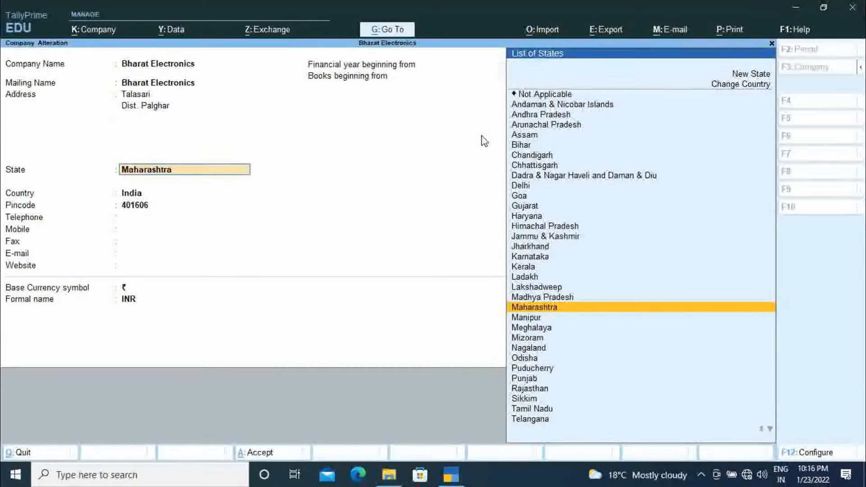
Keep the state, country, pincode and remaining company details, save the alteration, and return to the Gateway of Tally.
key(Return)
key(Return)
key(Return)
key(Return)
key(Return)
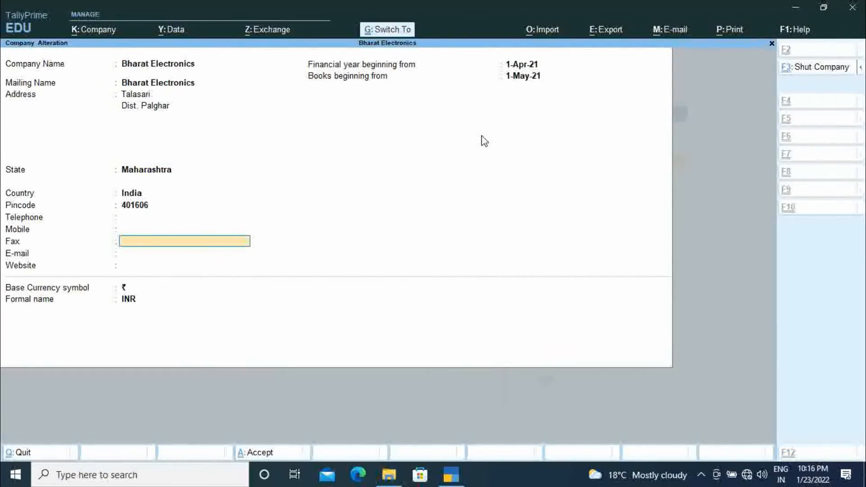
key(F3)
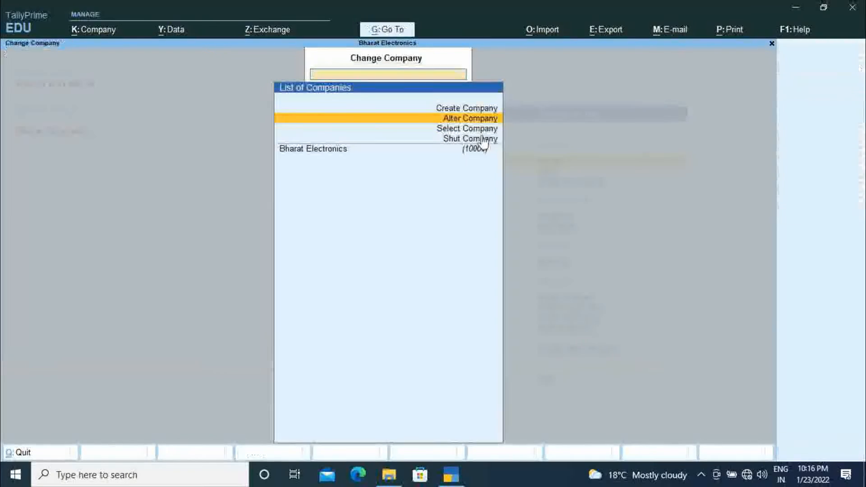
key(Escape)
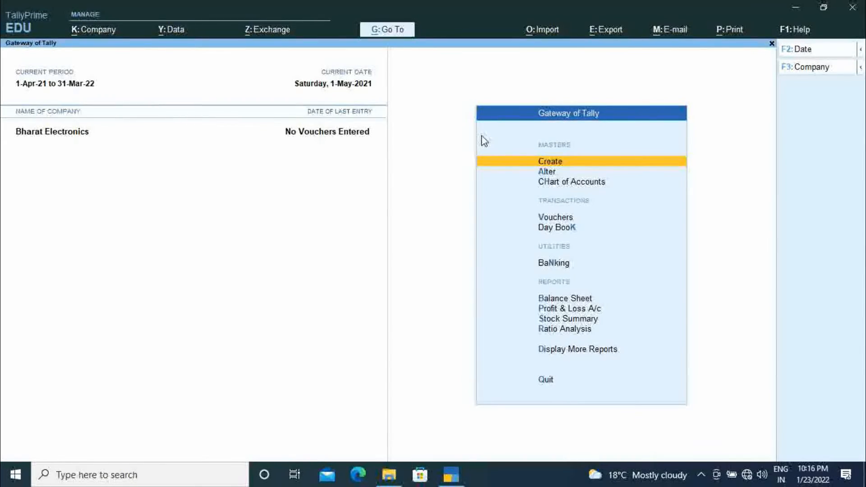
Reopen the Bharat Electronics company details to check the saved address, and return to the Gateway of Tally.
key(F3)
key(Up)
key(Up)
key(Up)
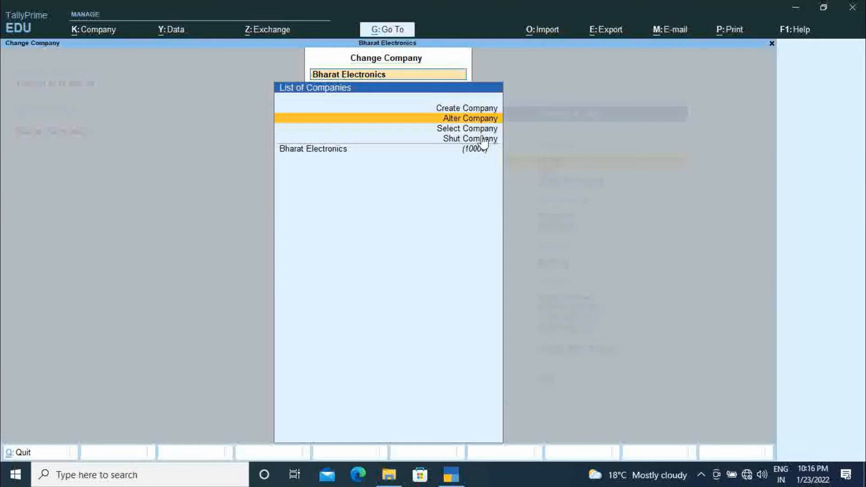
key(Return)
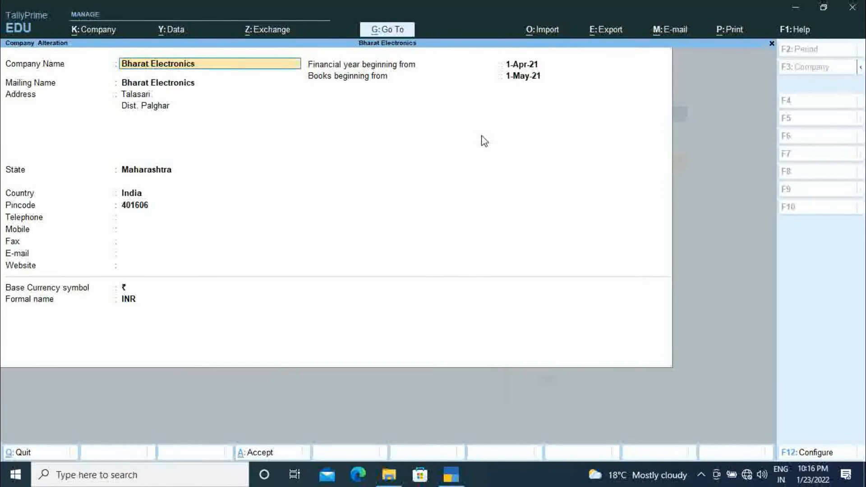
key(Escape)
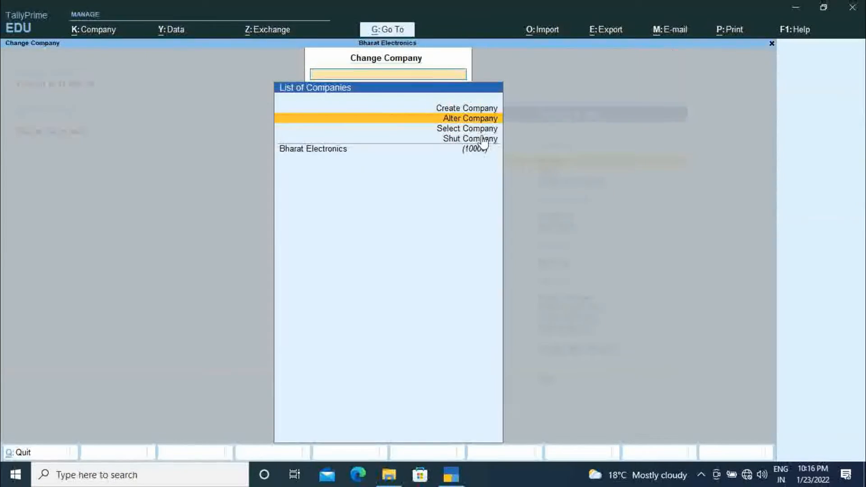
key(Escape)
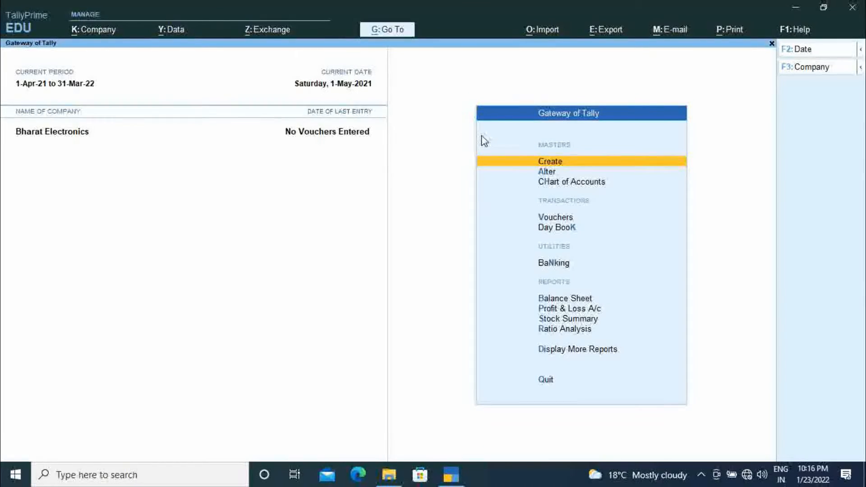
Try to delete Bharat Electronics from its alteration screen, decline the deletion, and return to the Gateway of Tally.
key(F3)
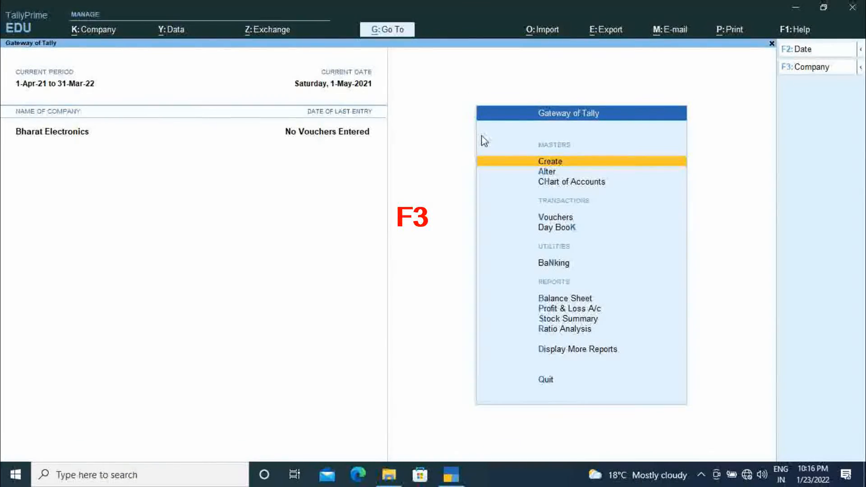
key(Up)
key(Up)
key(Up)
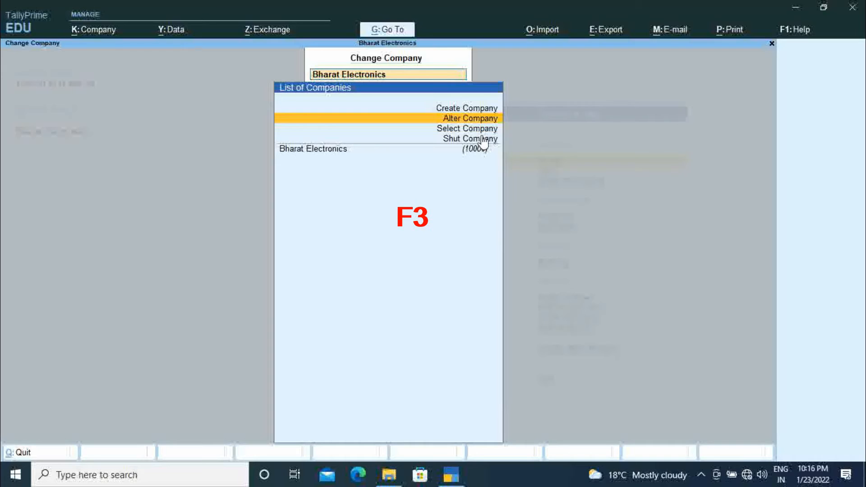
key(Return)
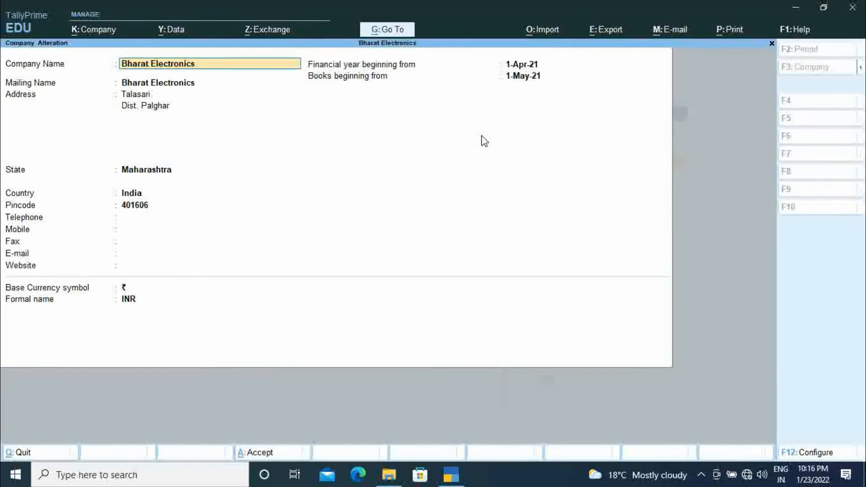
key(alt+d)
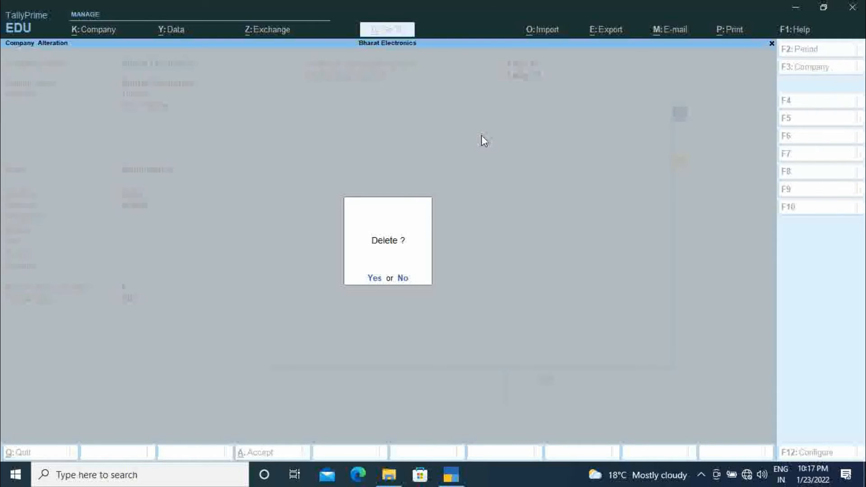
key(n)
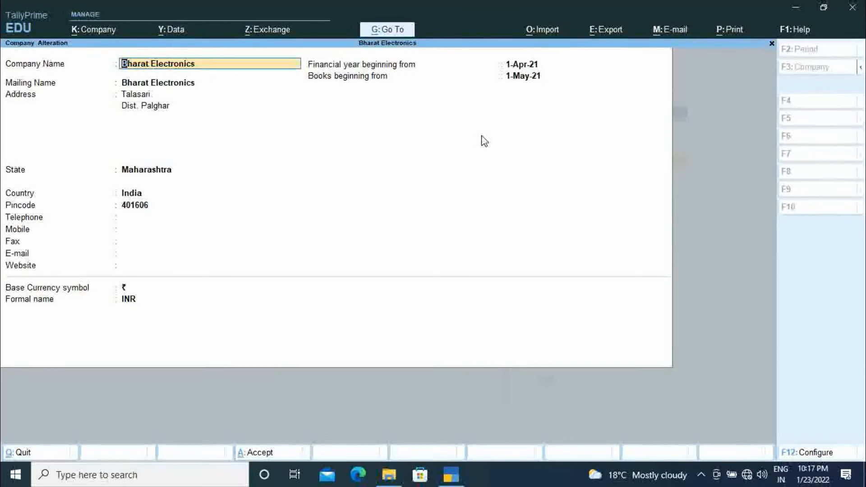
key(Escape)
key(Escape)
key(y)
key(Escape)
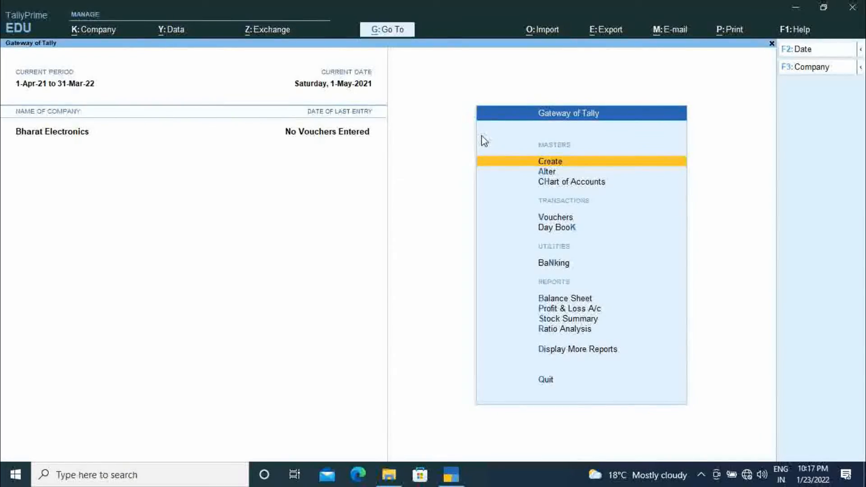
Switch to File Explorer and examine the company data folder 10000 in C:\Users\Public\TallyPrime\Data.
click(391, 478)
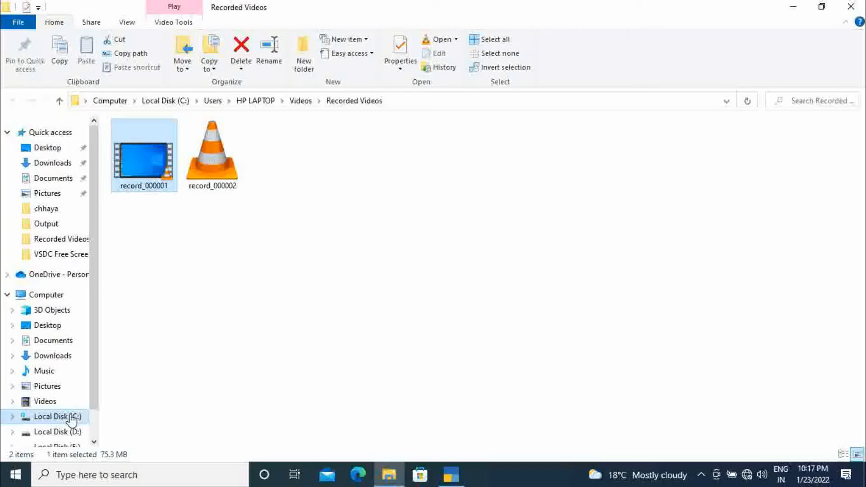
click(58, 417)
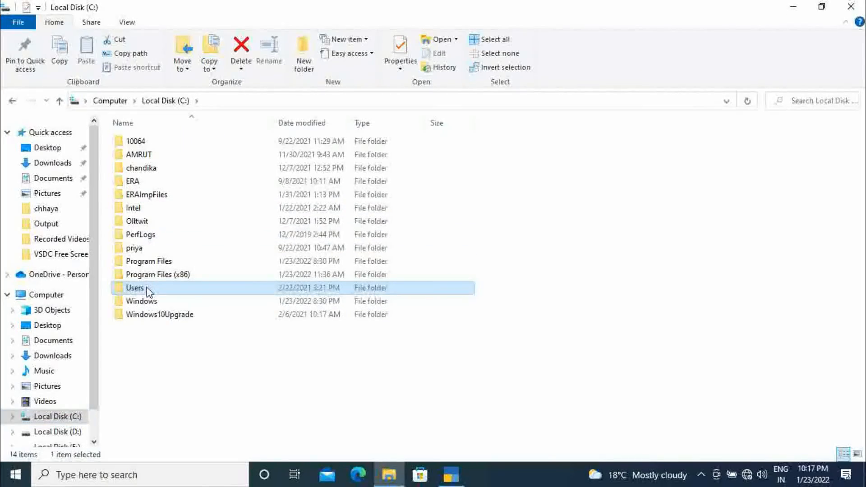
double_click(147, 291)
double_click(134, 157)
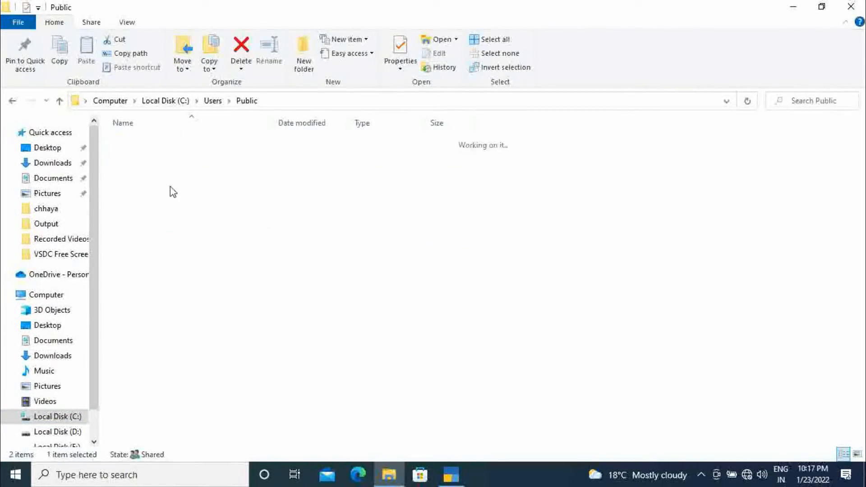
double_click(161, 208)
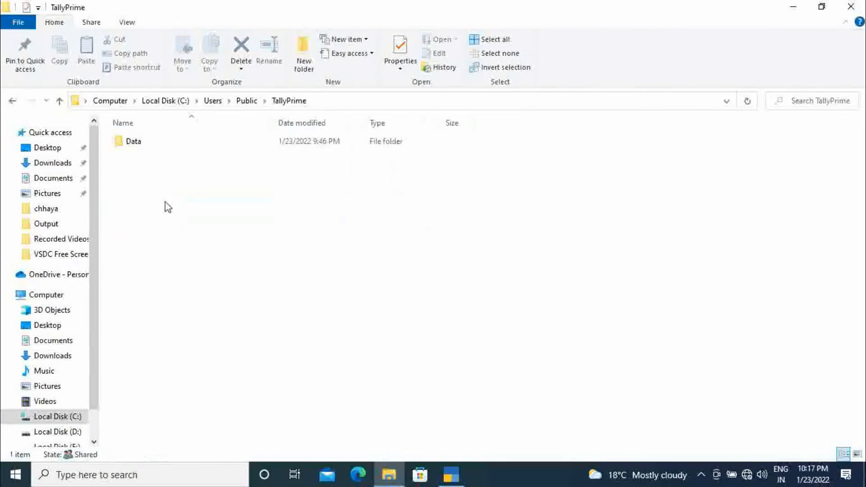
double_click(157, 143)
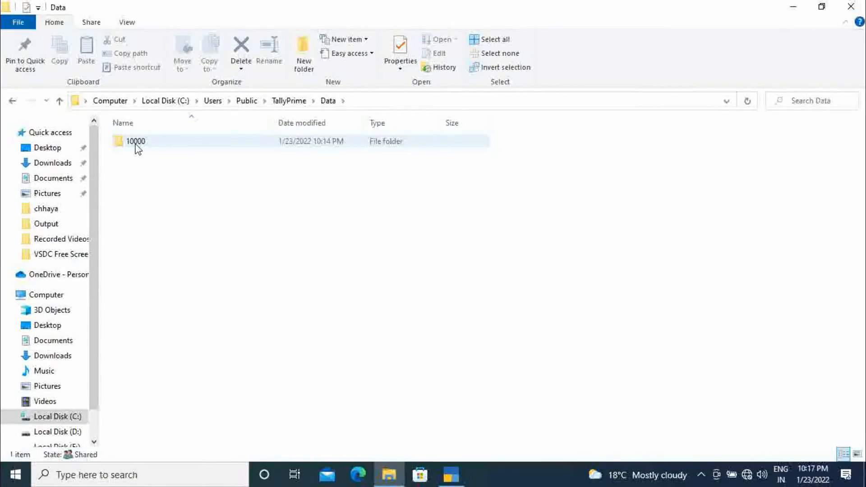
right_click(137, 146)
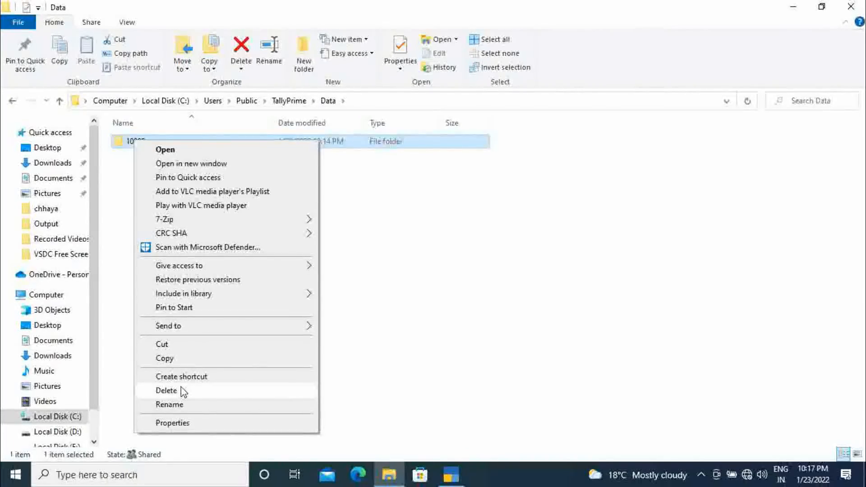
click(402, 296)
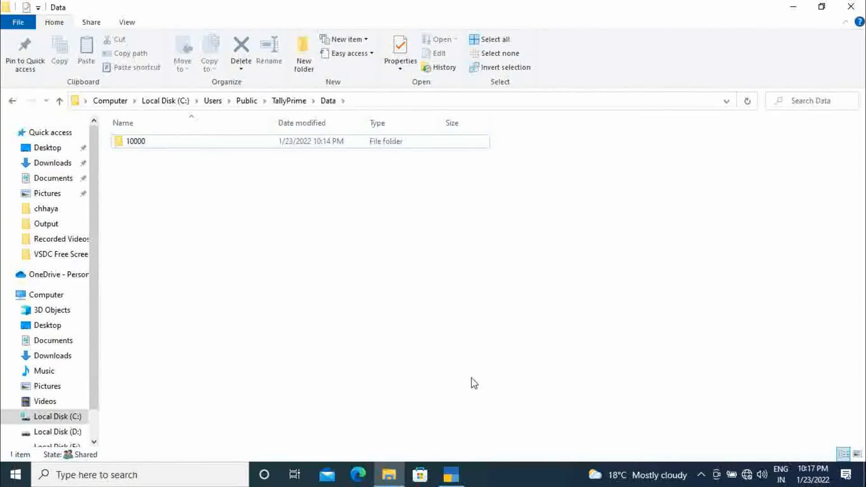
Switch to TallyPrime, open Bharat Electronics for alteration, and request its deletion but decline it.
click(449, 477)
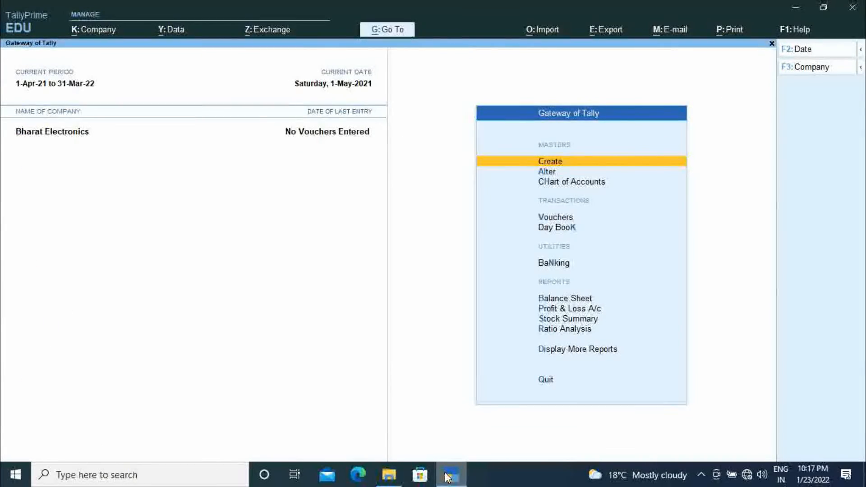
key(F3)
key(Up)
key(Up)
key(Up)
key(Return)
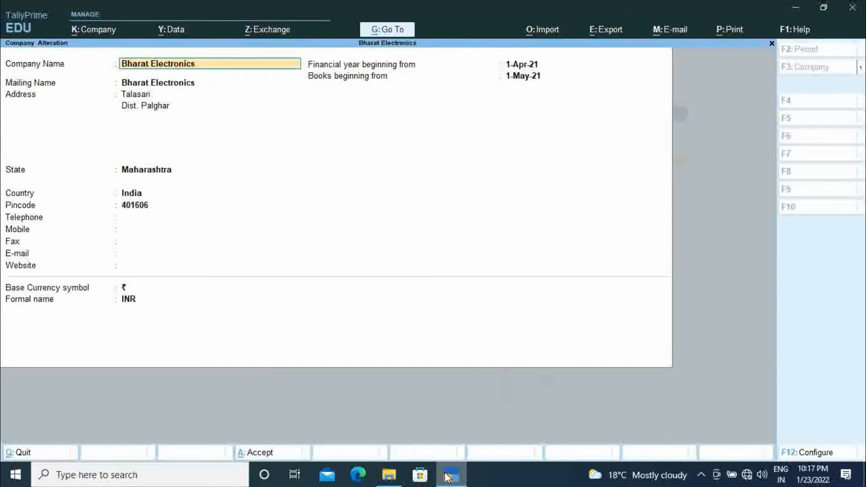
key(alt+d)
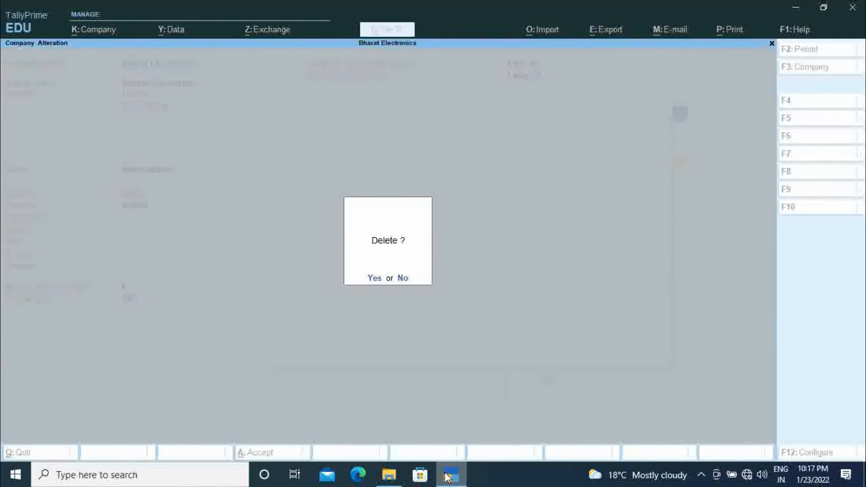
key(n)
Switch to File Explorer and view the available actions for the company data folder 10000, including Delete.
click(389, 475)
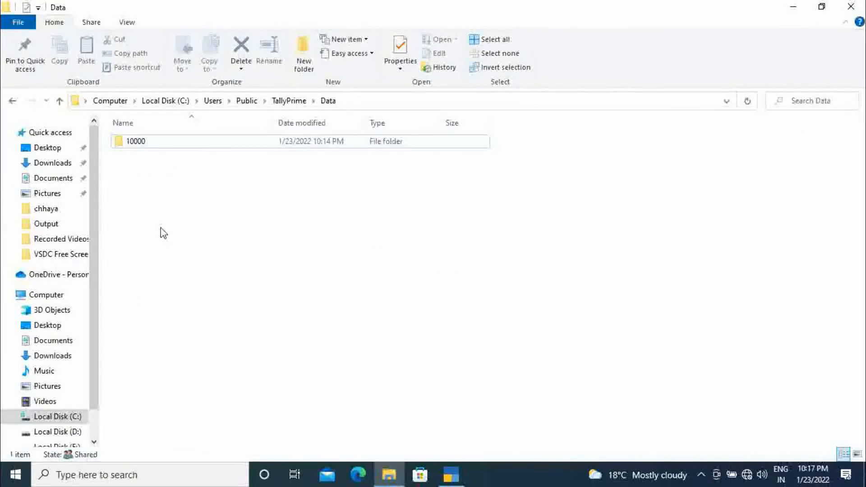
click(135, 141)
right_click(135, 141)
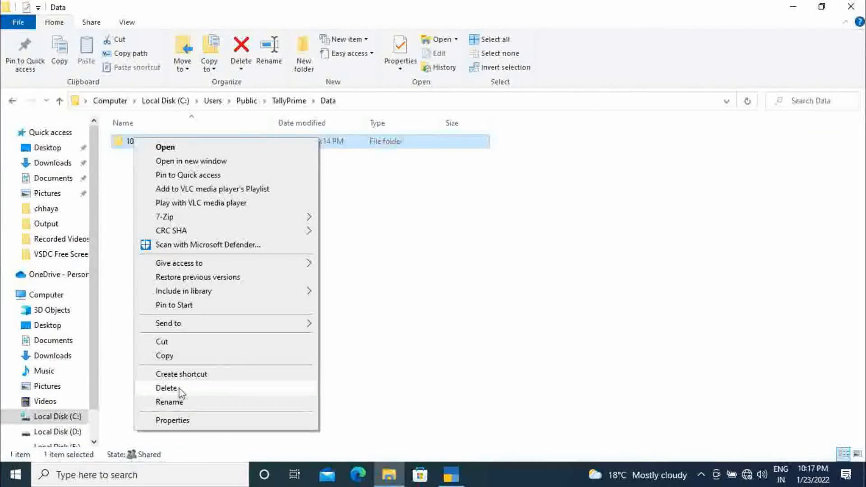
Switch back to TallyPrime, delete the company Bharat Electronics with both confirmations, and leave the company selection list.
click(452, 475)
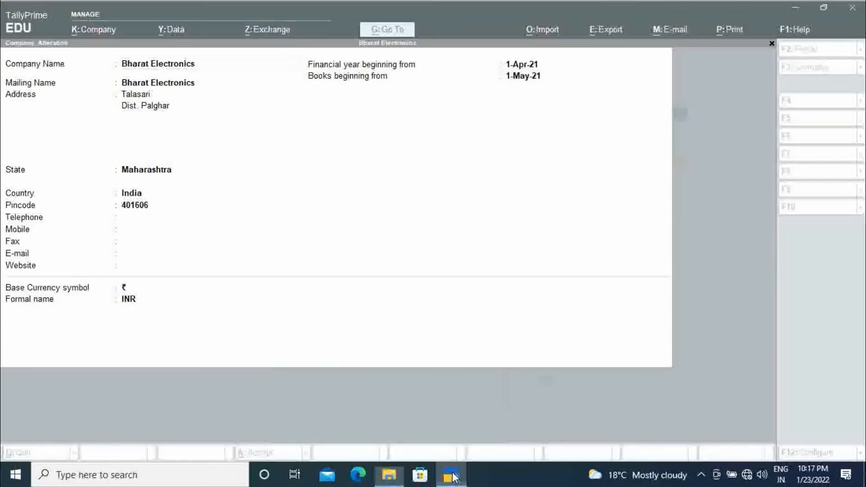
key(alt+d)
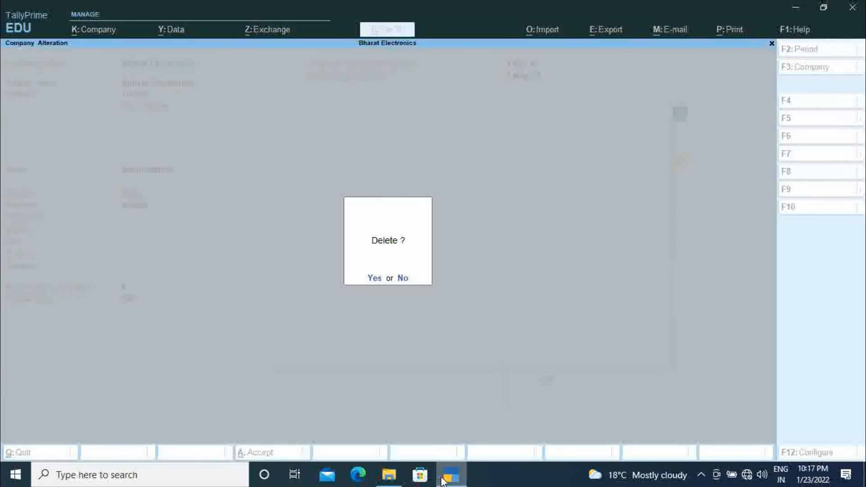
key(y)
key(y)
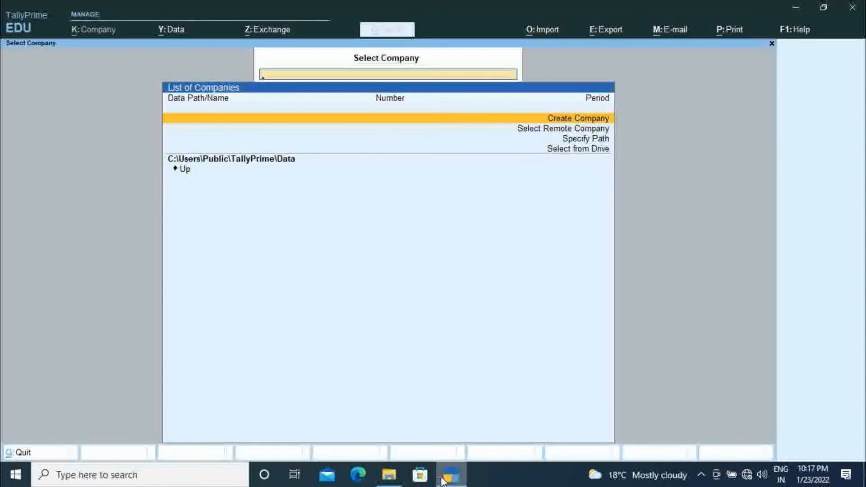
key(Escape)
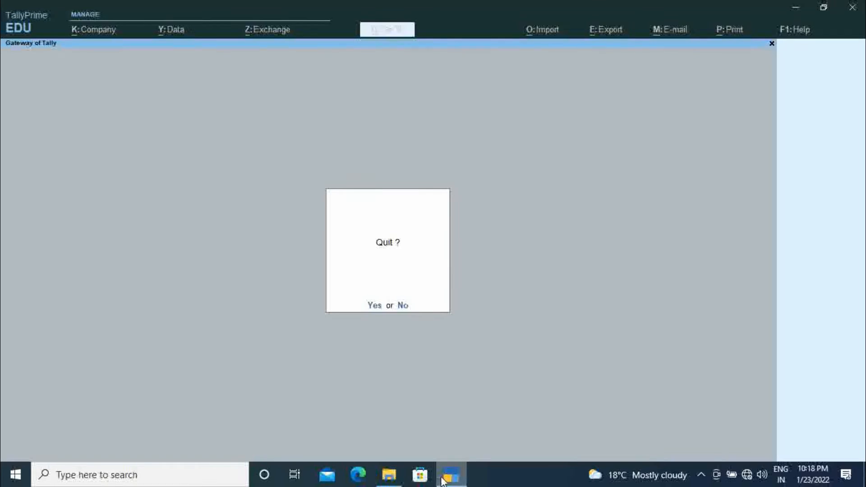
Dismiss the quit prompt and open the application's Startup settings.
click(787, 31)
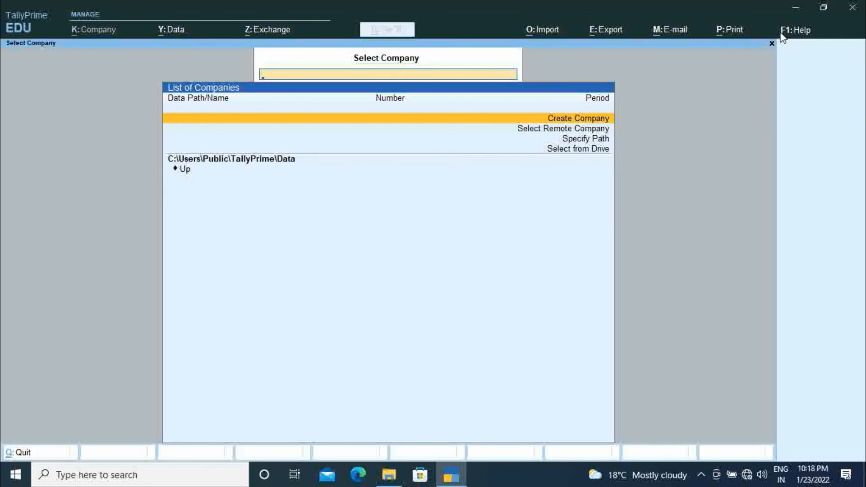
click(783, 31)
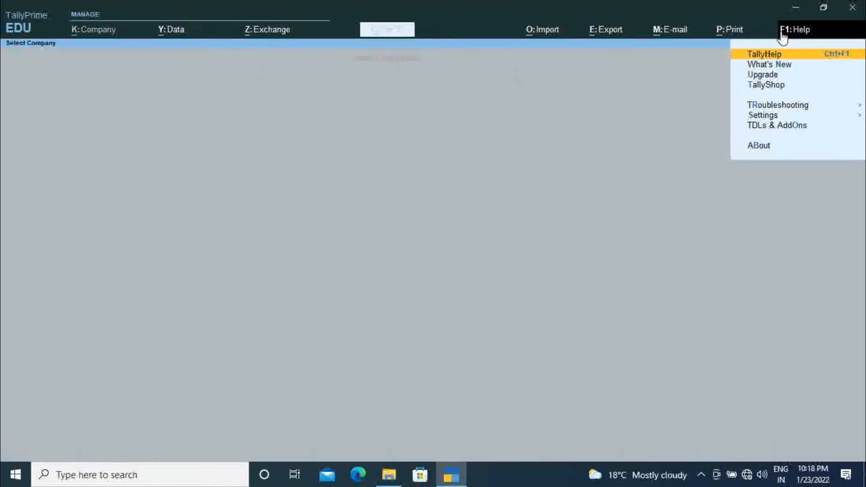
click(765, 117)
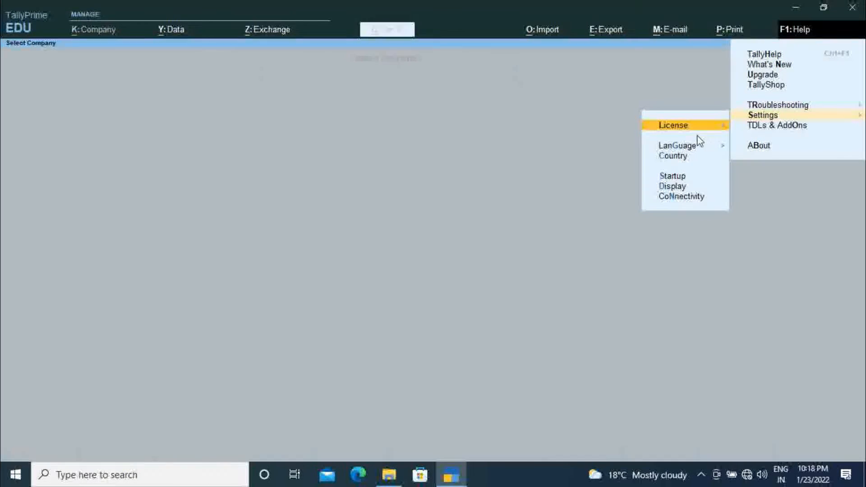
click(673, 176)
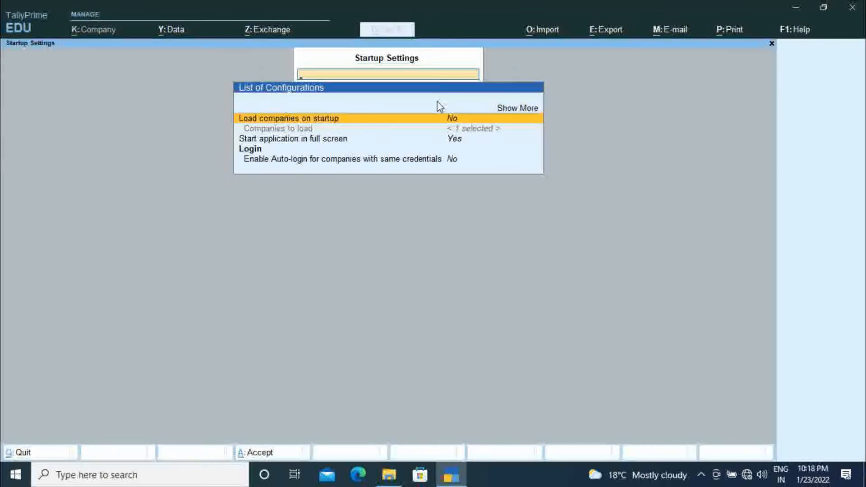